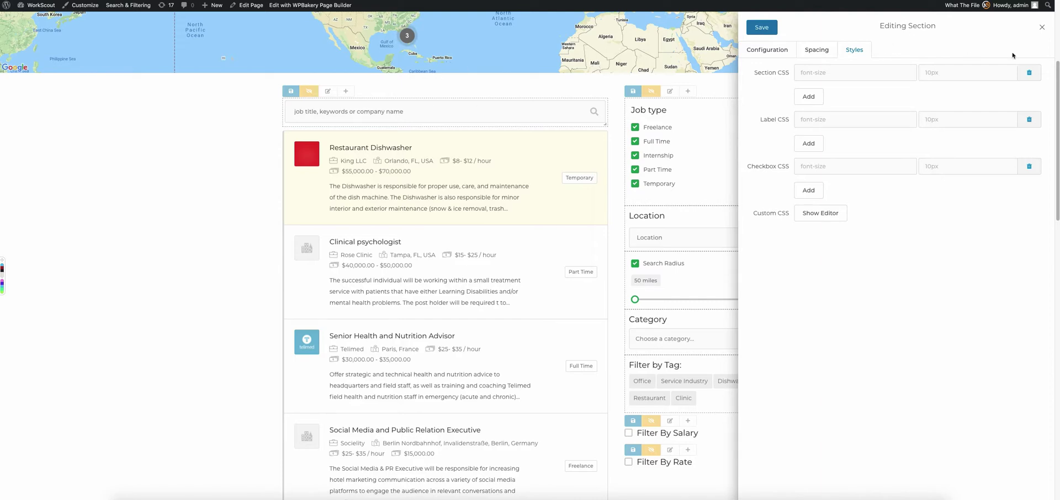
Open the search section's settings on its Styles tab.
click(1042, 27)
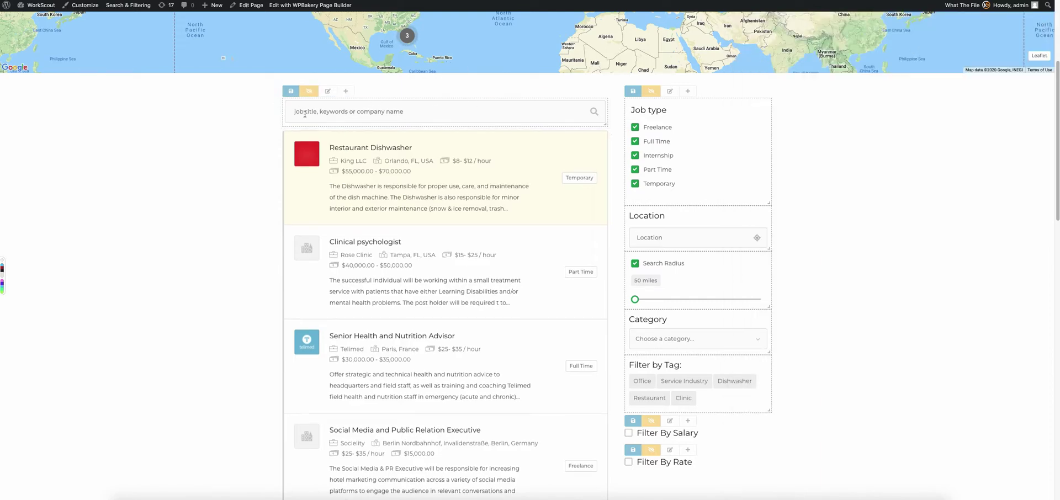
click(327, 91)
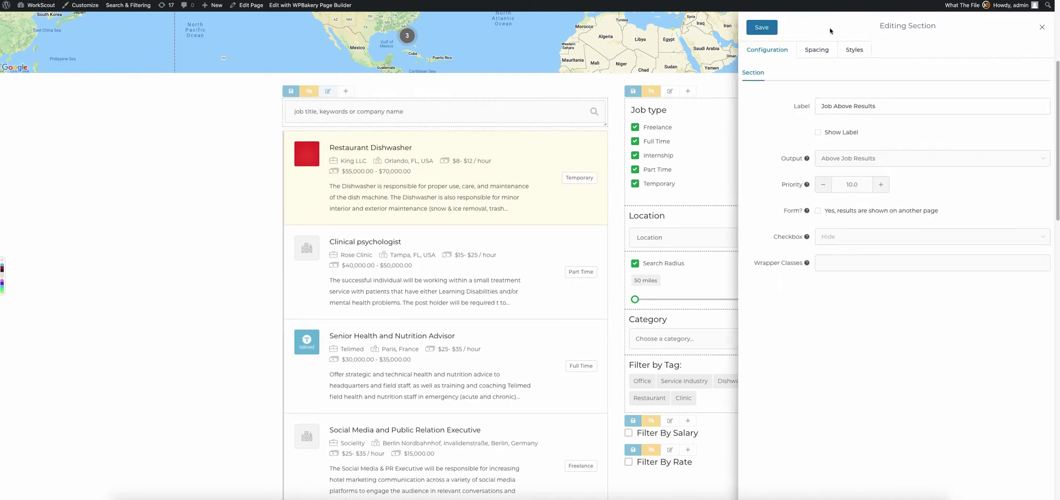
click(1042, 27)
click(286, 105)
click(858, 55)
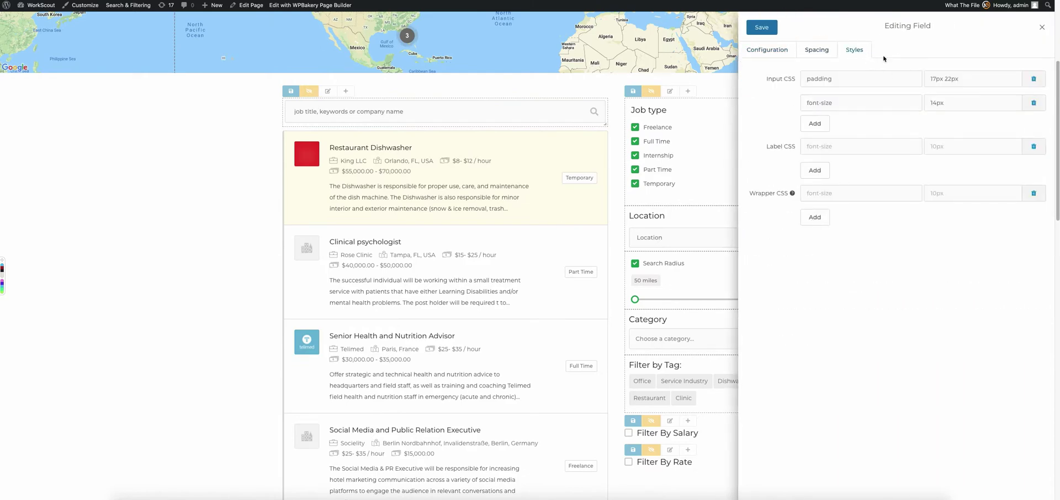
click(1042, 27)
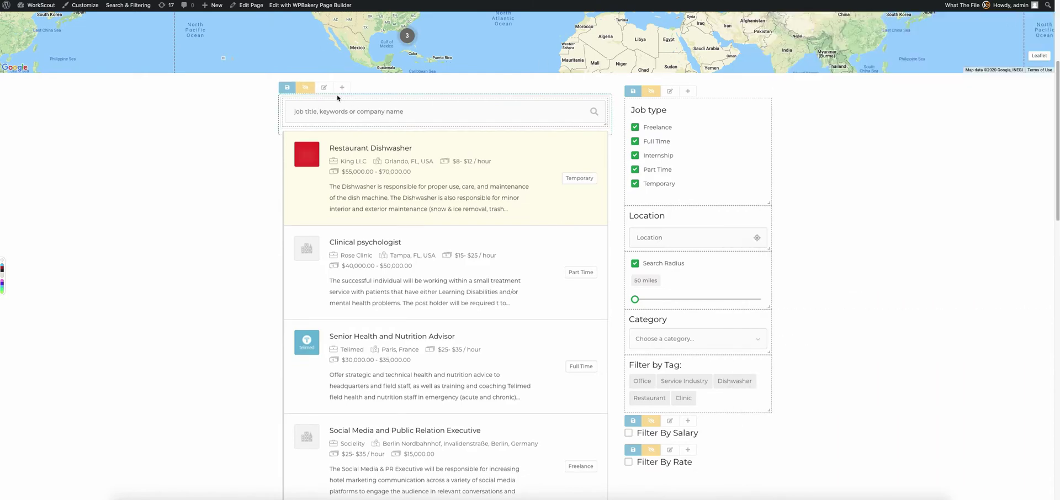
click(324, 87)
click(858, 49)
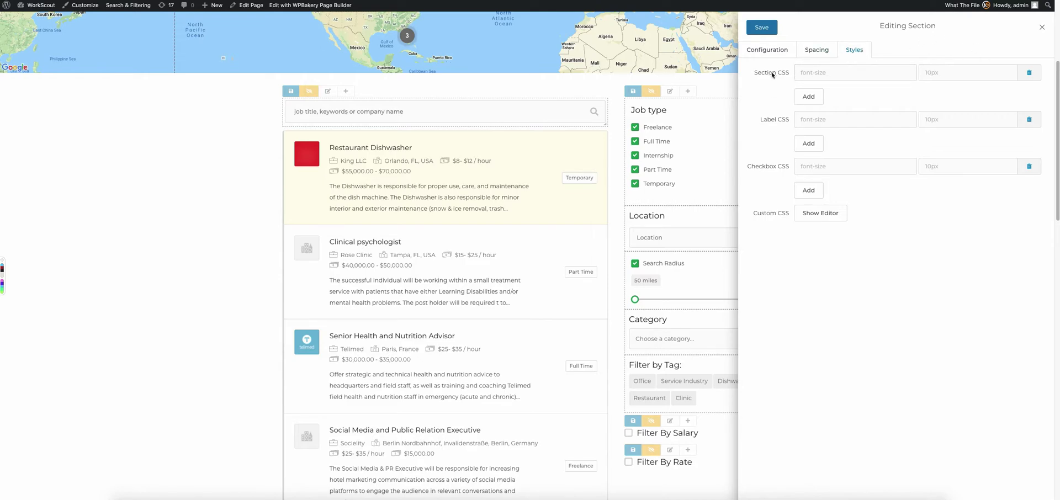
Reveal the section's Custom CSS editor showing the sample .some_class width rule.
click(830, 75)
click(814, 164)
click(832, 212)
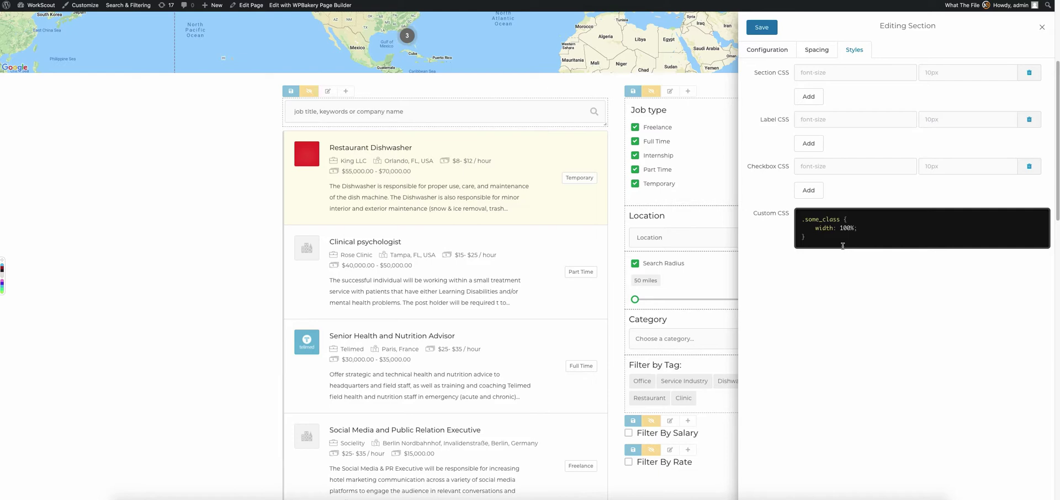
click(816, 240)
click(834, 228)
click(809, 96)
click(845, 77)
Add a background-color: red property to the search section's Section CSS.
text(background)
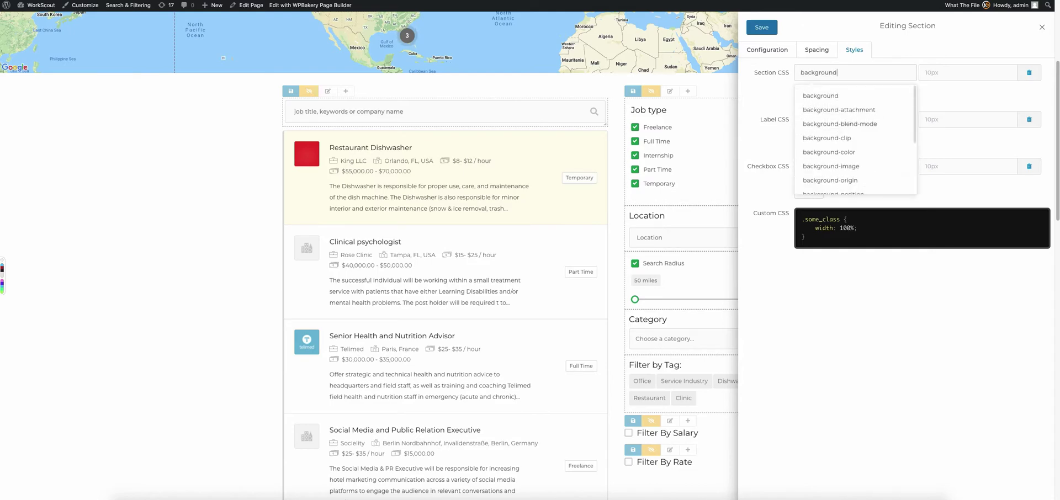
text(-color)
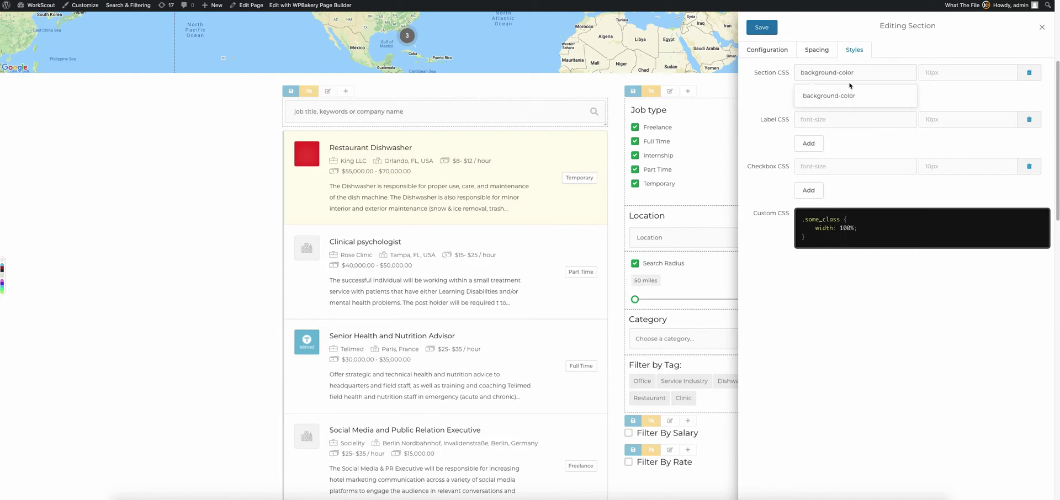
key(BackSpace)
key(BackSpace)
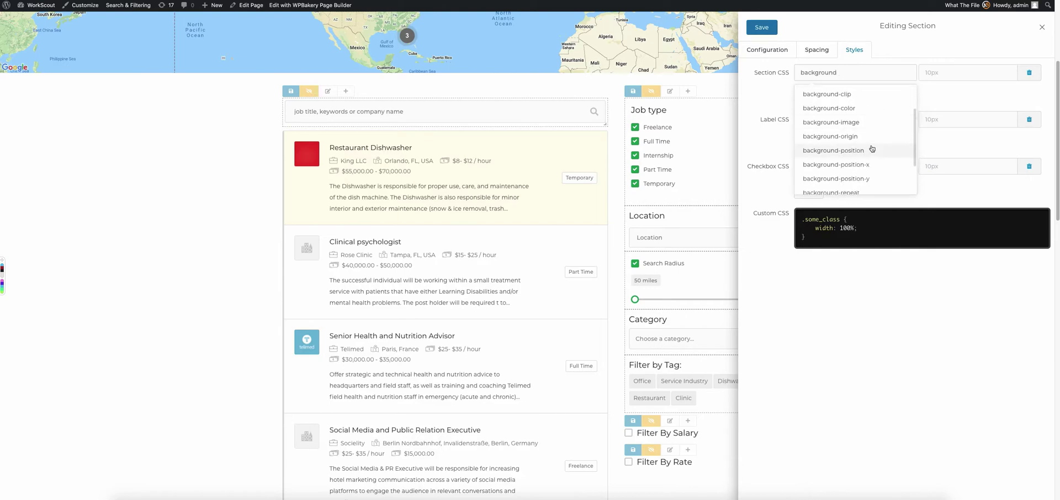
scroll(872, 148, down, 3)
text(-co)
scroll(872, 149, up, 3)
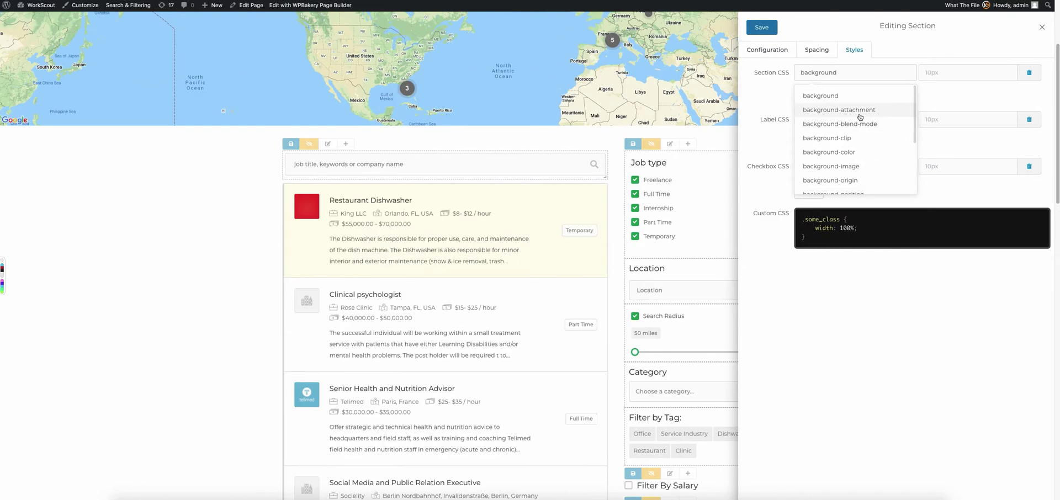
text(lor)
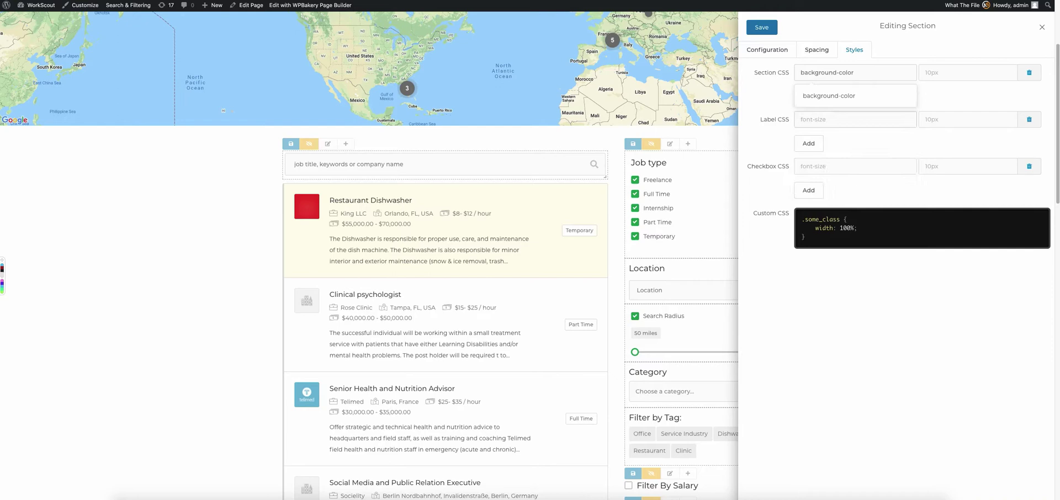
click(869, 97)
click(955, 73)
text(red)
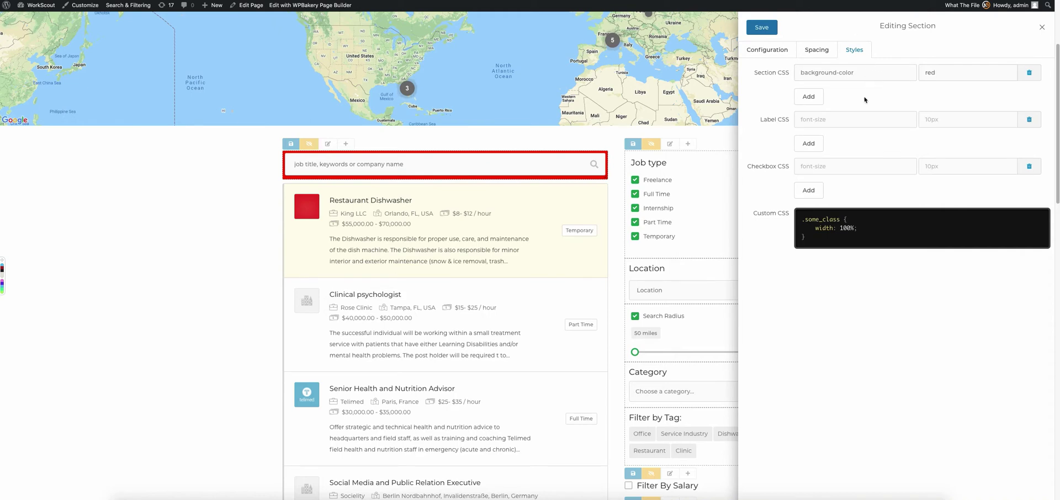
Add a color #fff style rule to the search section.
click(809, 98)
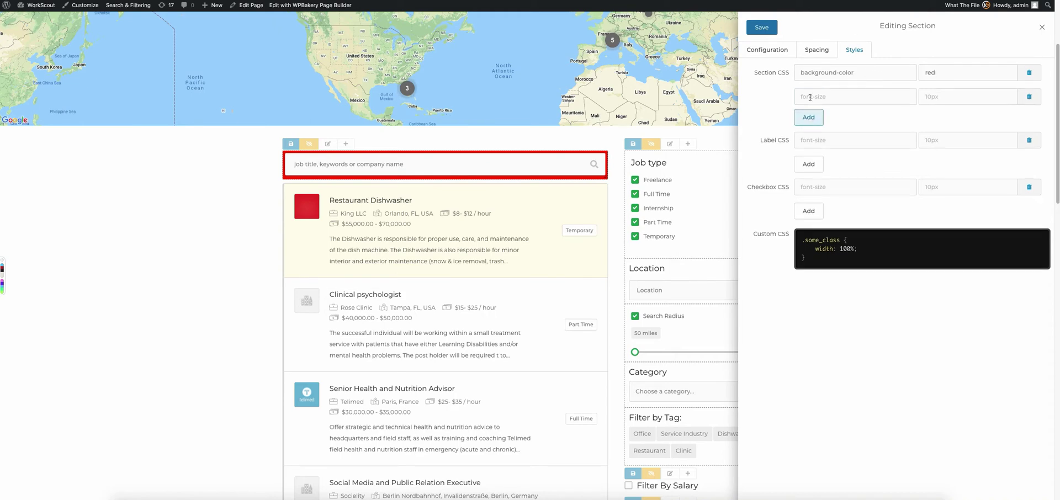
click(853, 99)
text(color)
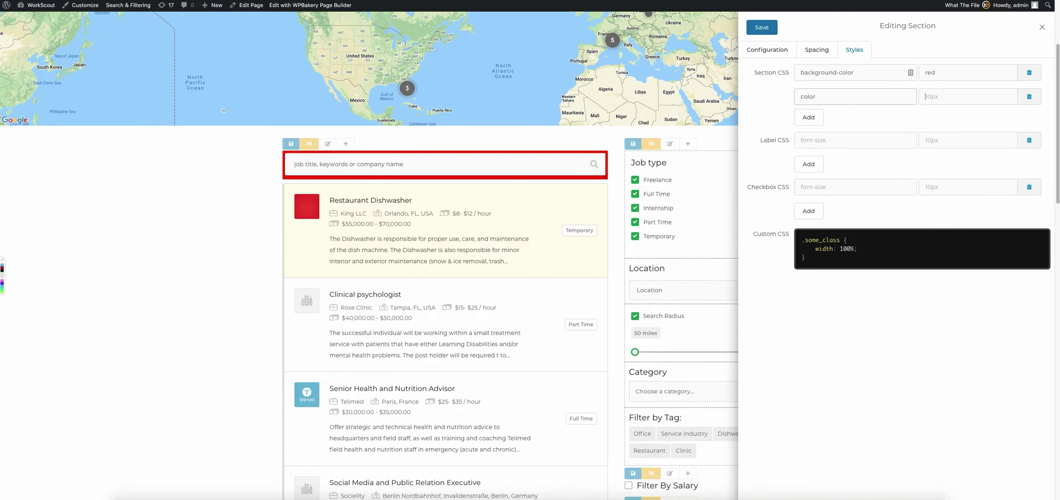
text(white)
key(BackSpace)
key(BackSpace)
key(BackSpace)
text(#)
text(fff)
Delete the #fff colour rule and empty rows, then save the red background.
click(810, 118)
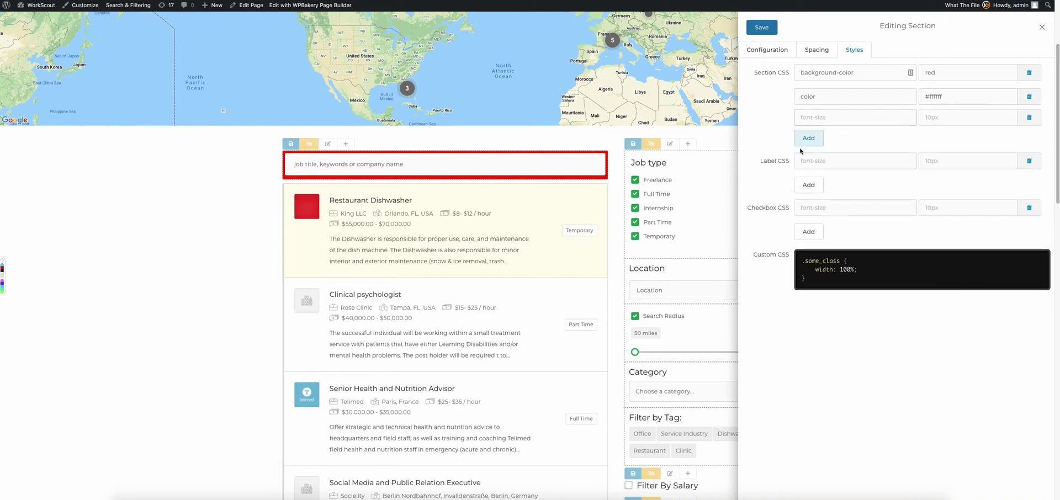
click(809, 139)
click(809, 160)
click(809, 182)
click(1029, 97)
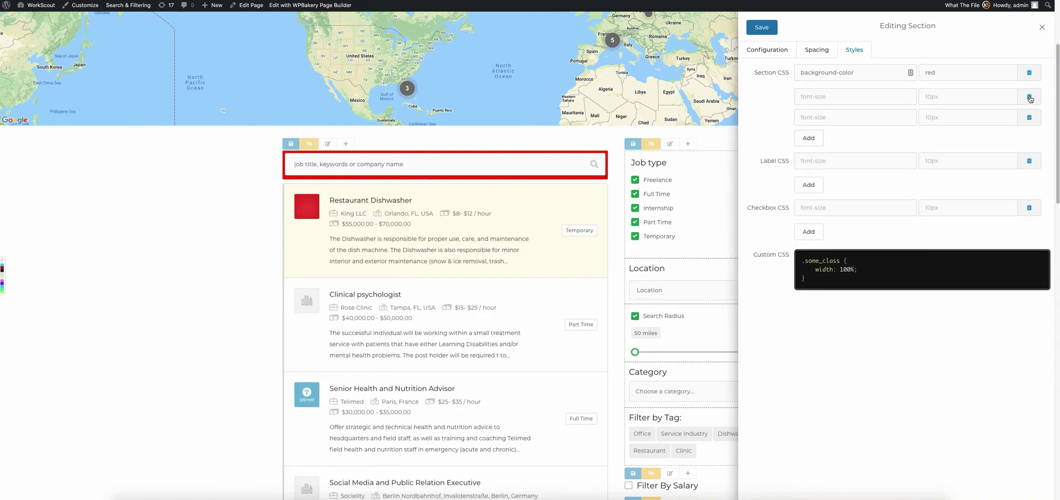
click(1030, 97)
click(1029, 97)
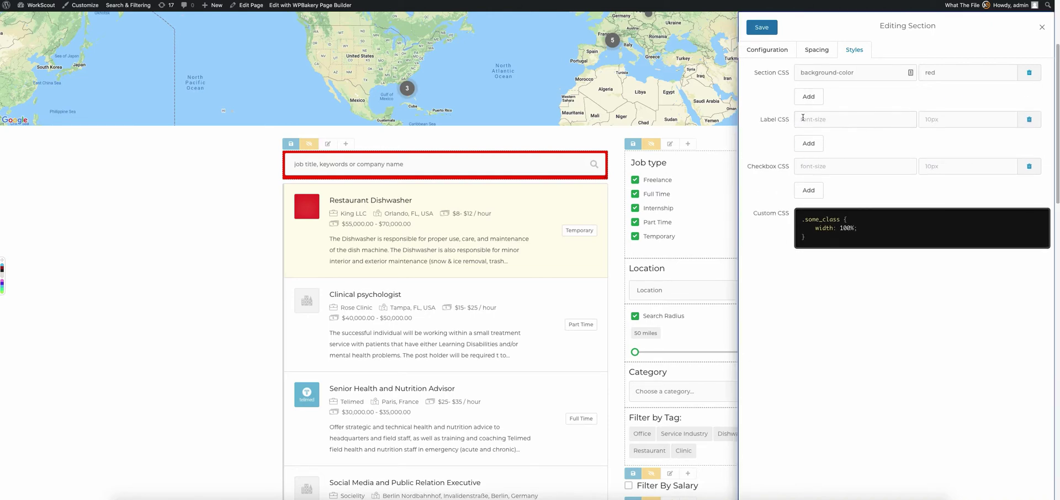
click(855, 120)
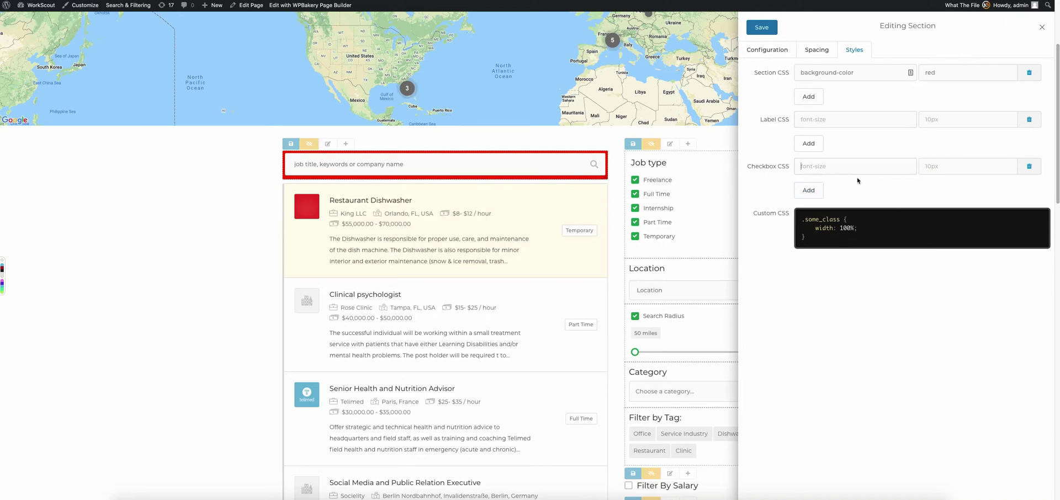
click(767, 50)
click(765, 27)
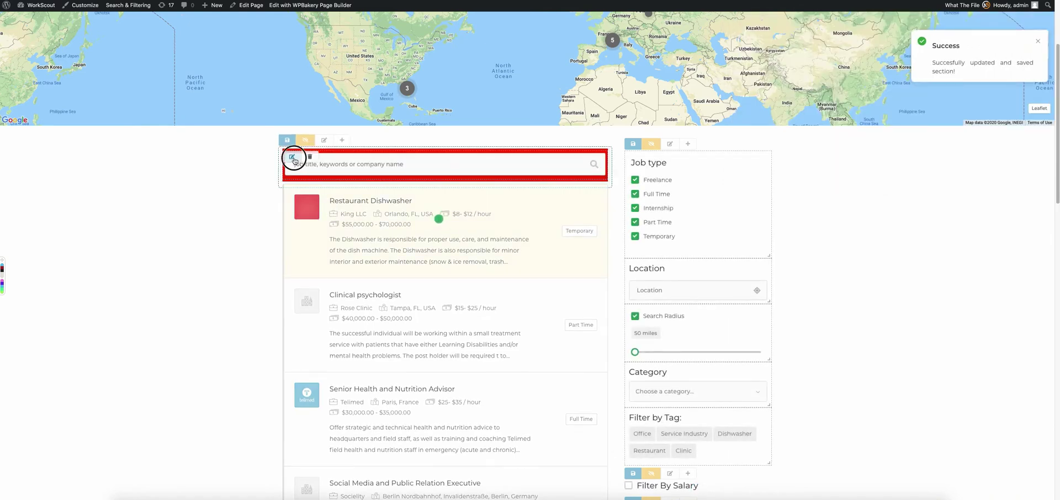
Show the search field's style rules, including the input padding and wrapper font-size values.
click(293, 161)
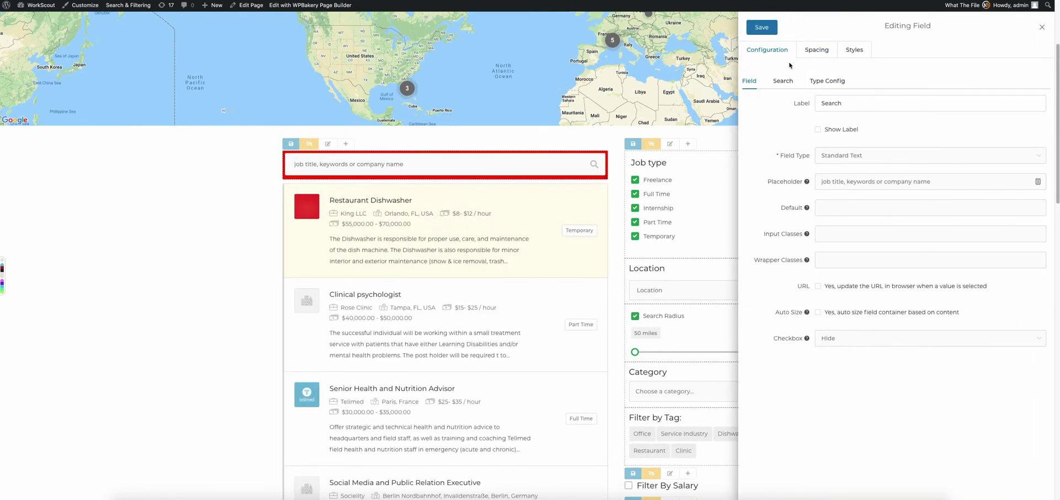
click(854, 51)
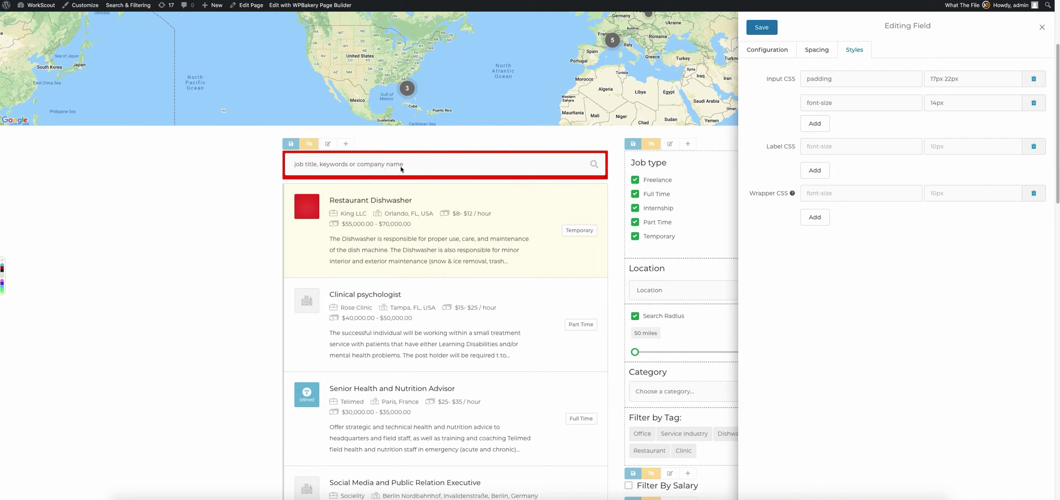
click(866, 82)
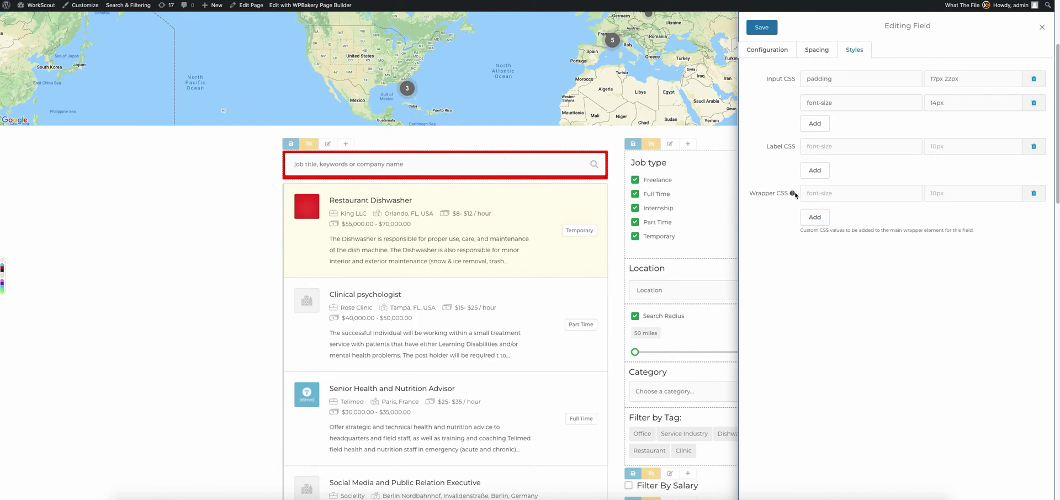
click(857, 200)
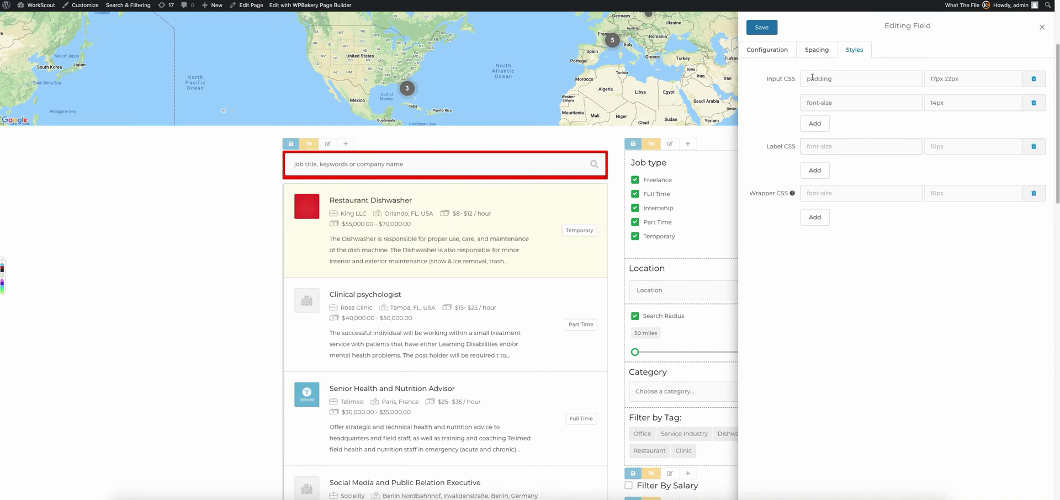
click(788, 77)
click(845, 81)
scroll(660, 307, down, 1)
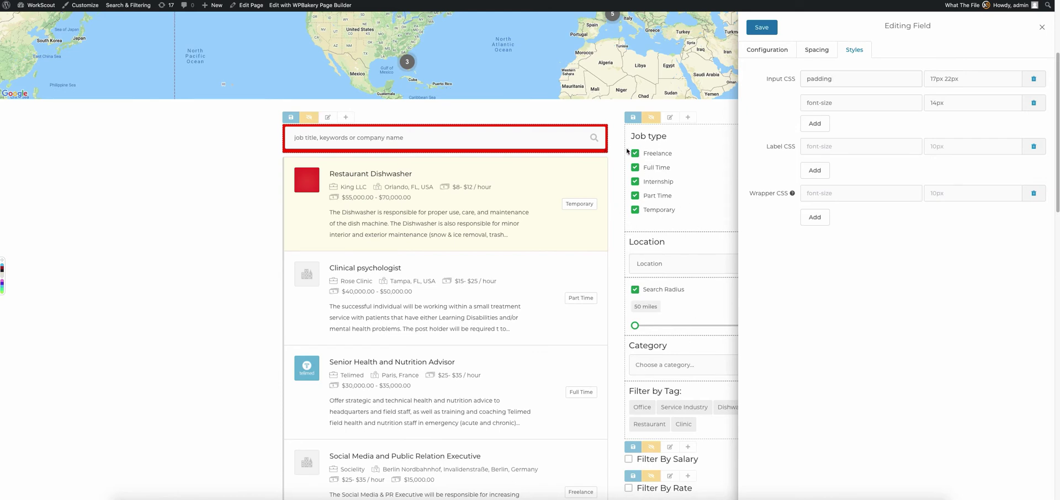
click(887, 73)
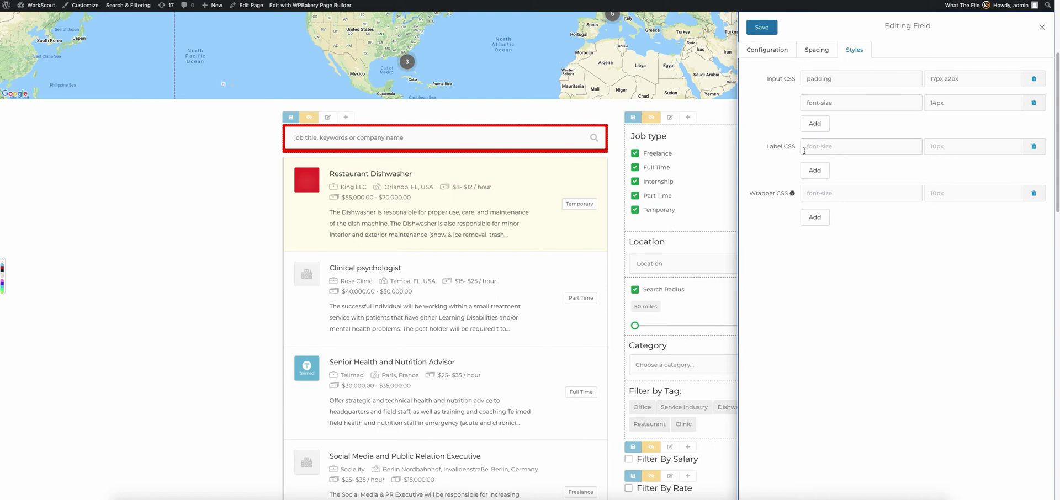
click(843, 79)
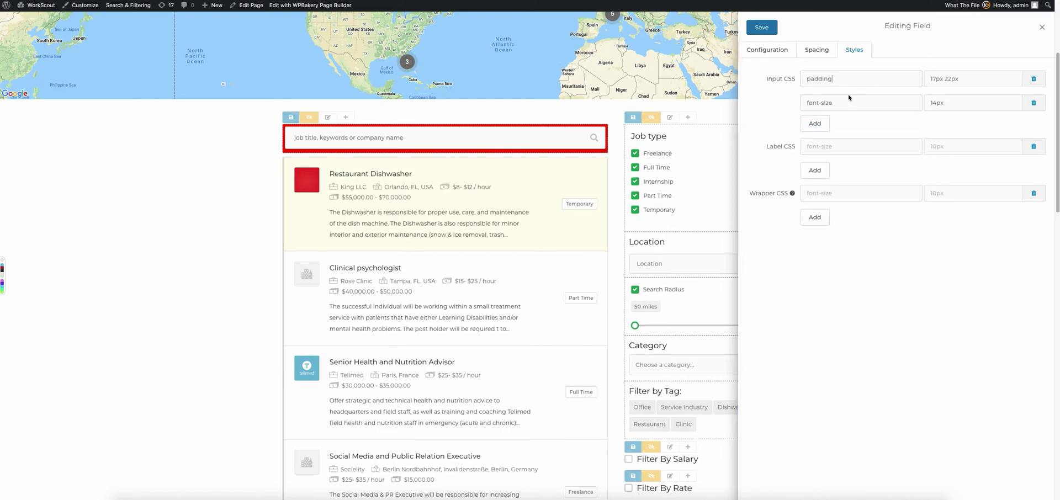
click(858, 105)
click(839, 74)
Add and then remove extra Input CSS rule rows for the search field.
click(815, 123)
click(1034, 123)
click(818, 124)
click(1033, 123)
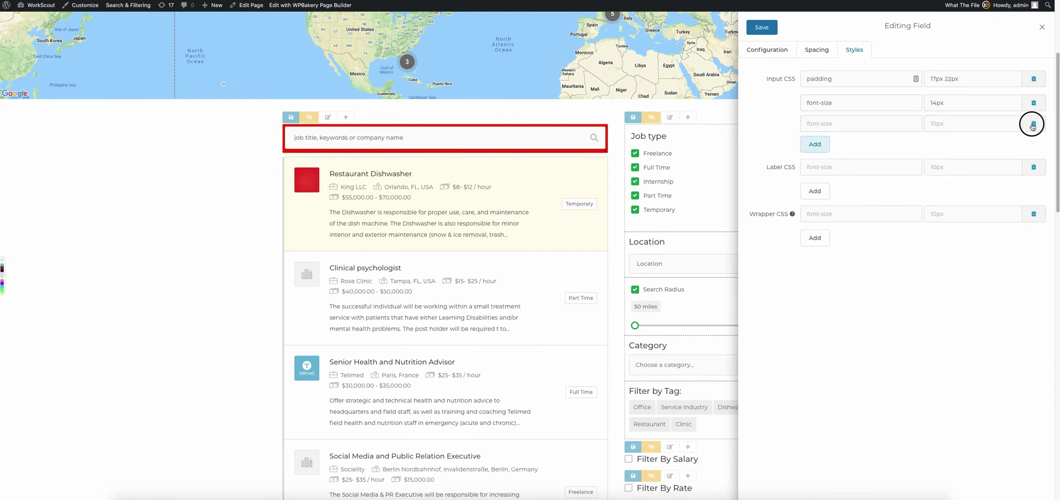
click(933, 81)
Change the search input padding from 17px 22px to 18px 22px.
double_click(933, 81)
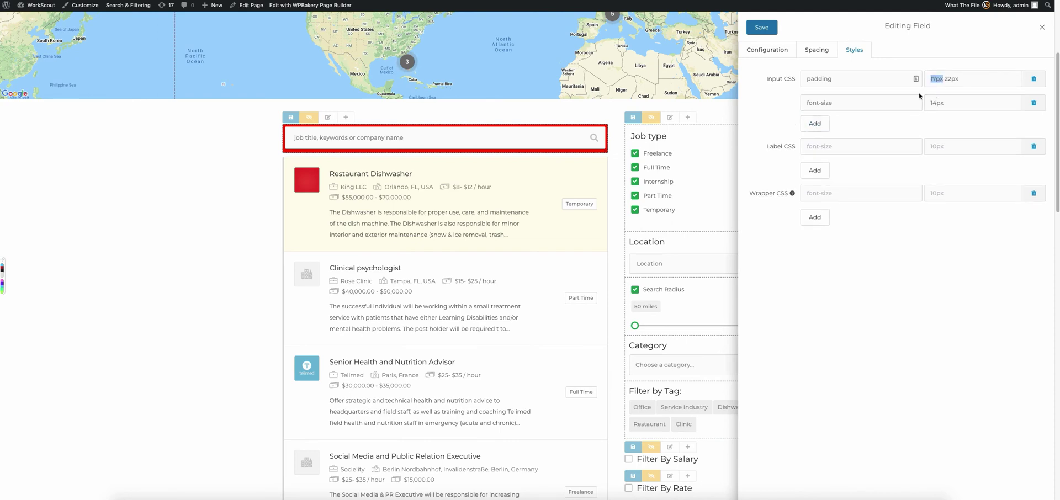
text(25px)
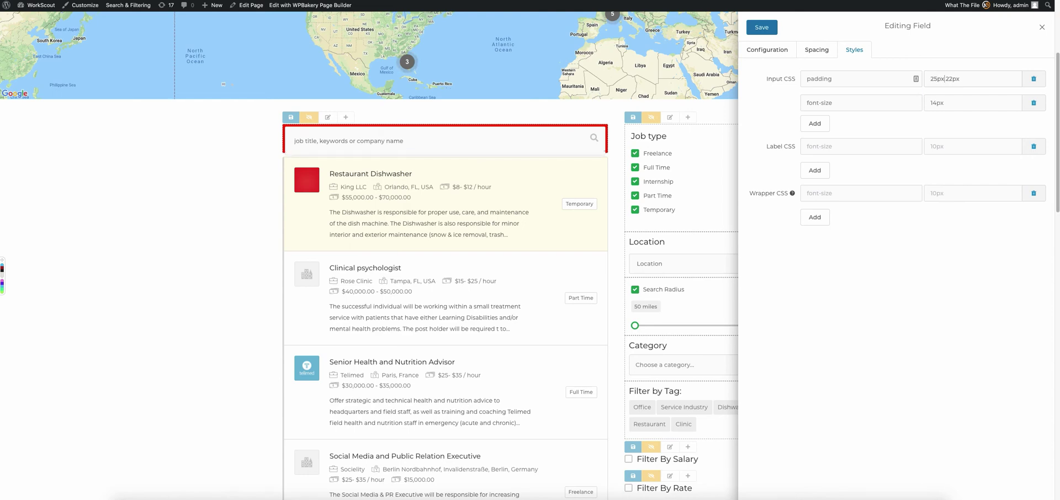
key(BackSpace)
key(BackSpace)
text(18)
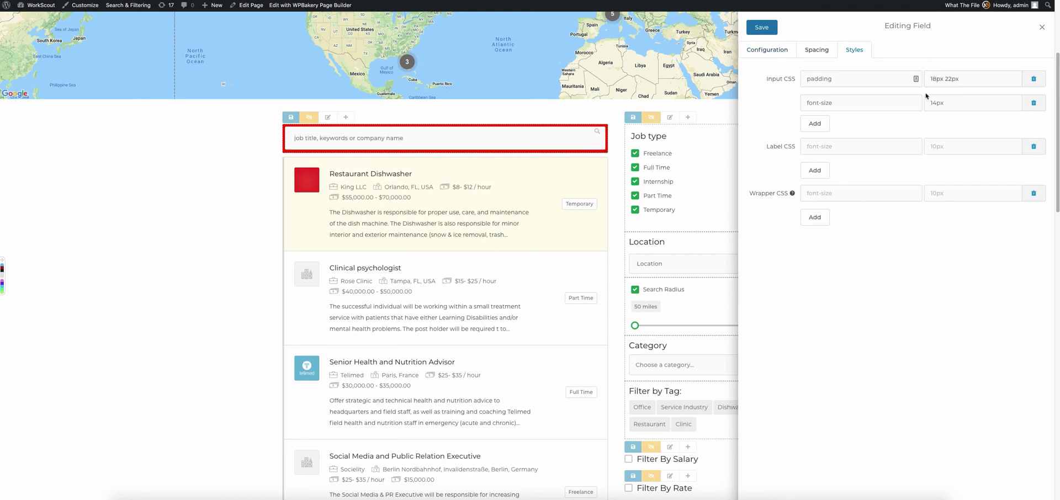
click(788, 91)
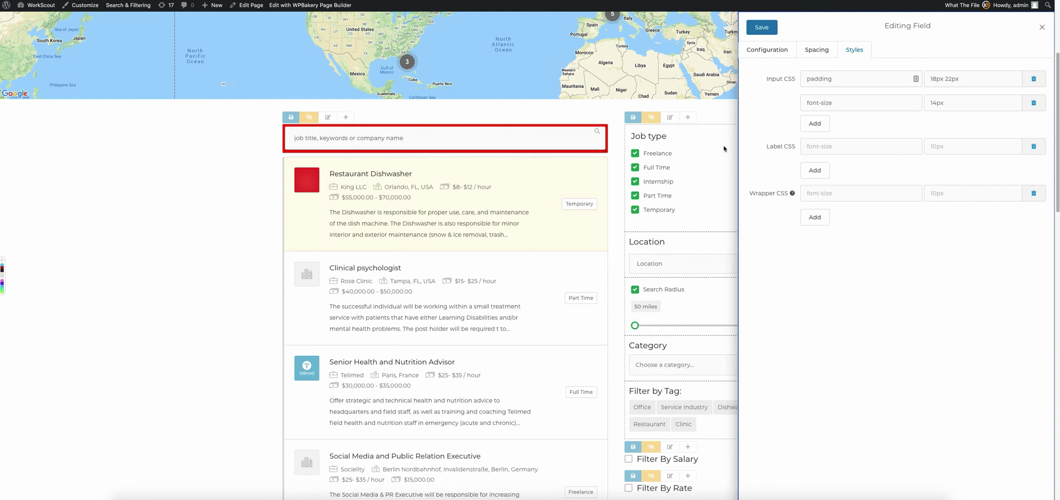
click(955, 80)
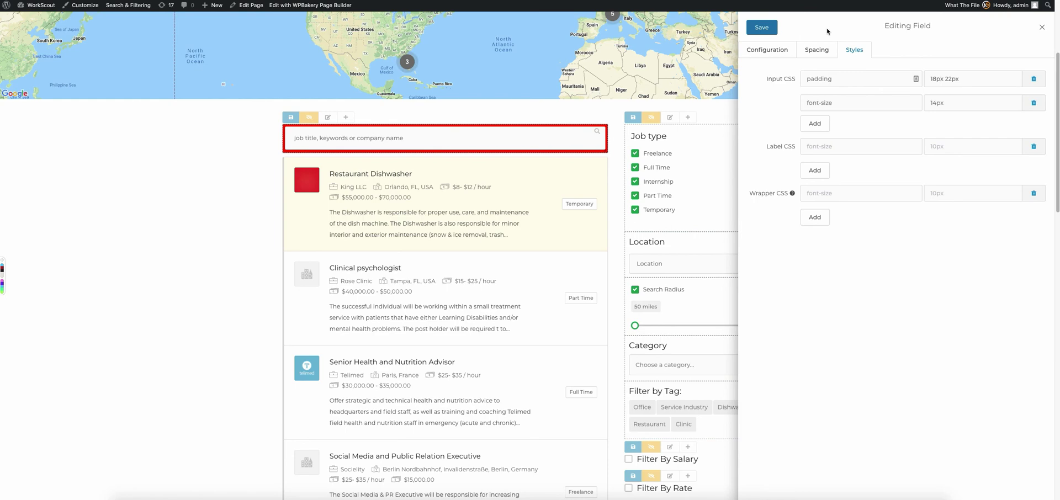
scroll(573, 146, up, 2)
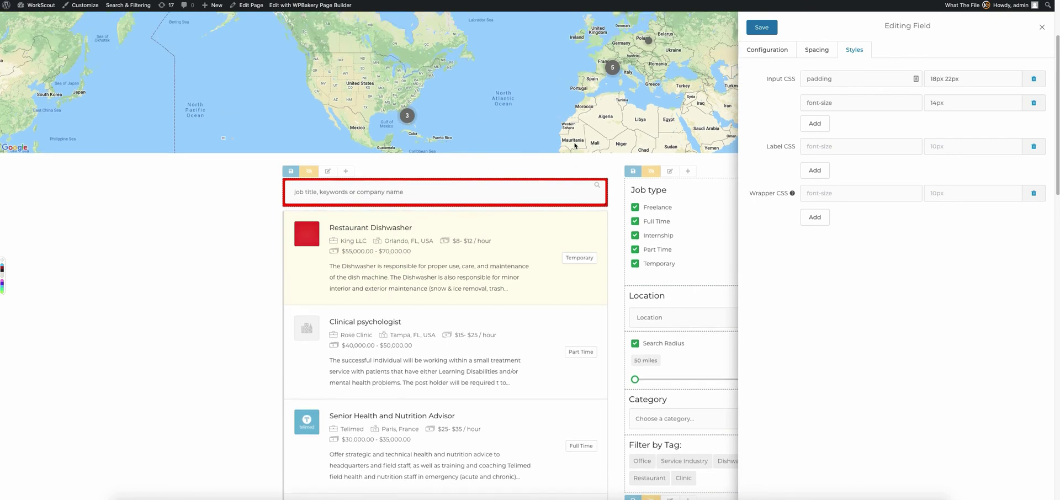
Reopen the search field settings, check its styles, and save the 18px 22px padding.
click(450, 164)
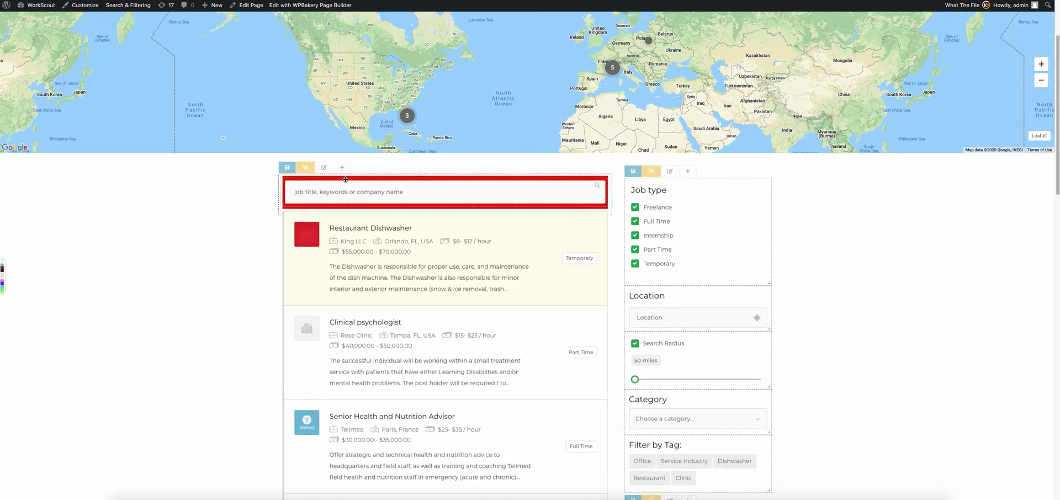
click(293, 181)
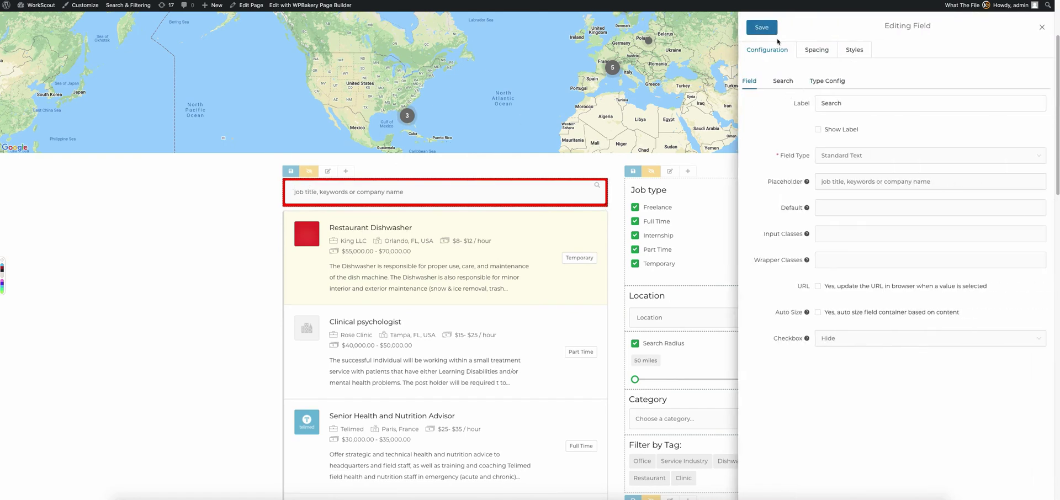
click(762, 27)
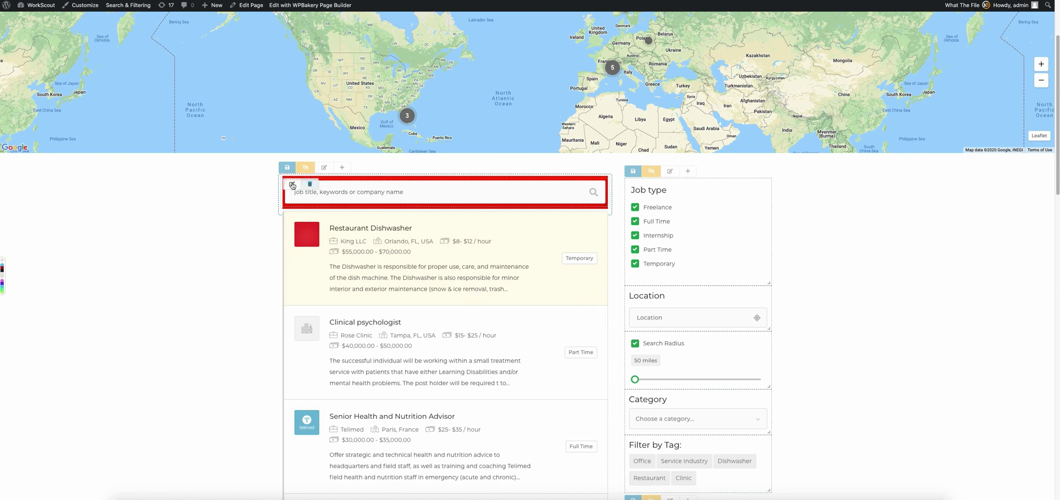
click(291, 178)
click(860, 52)
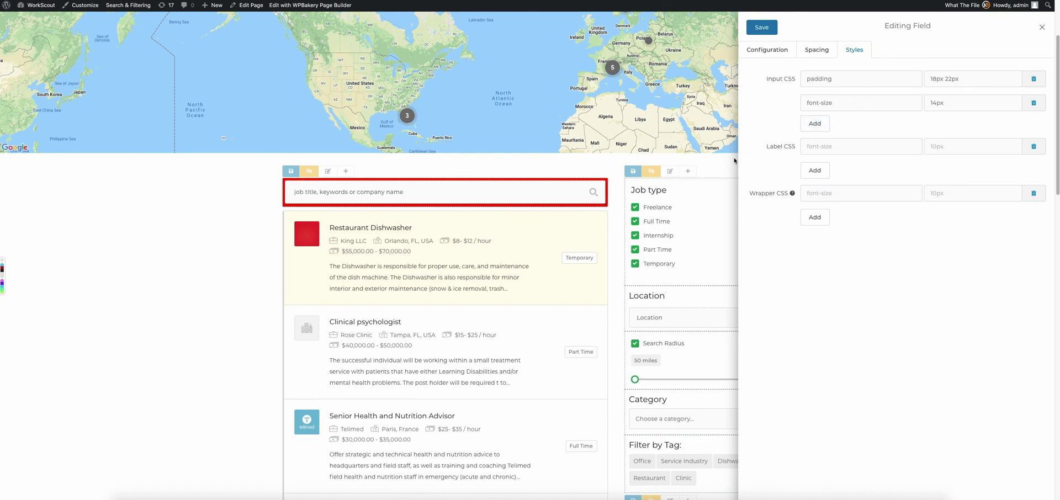
click(762, 28)
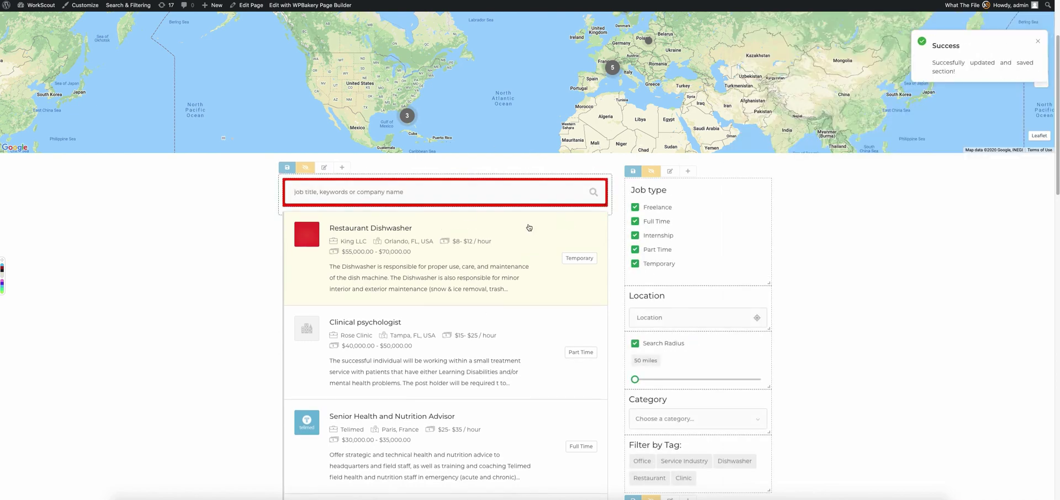